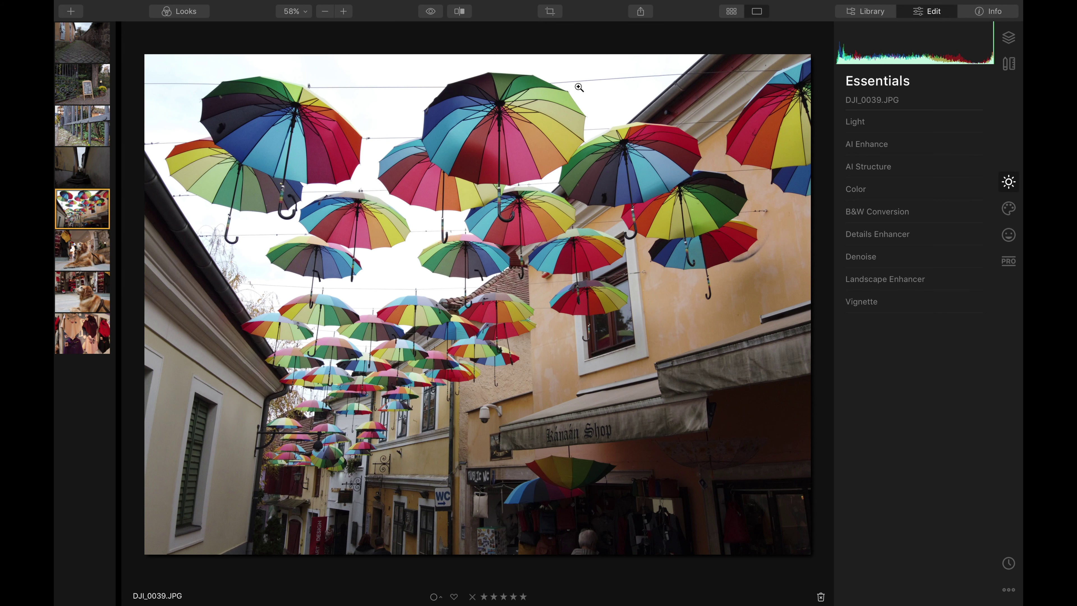
- Show DJI_0039.JPG's info: 4000 x 3000, 5.6 MB, ISO 100, f/2.8, 1/160 sec
left_click(989, 12)
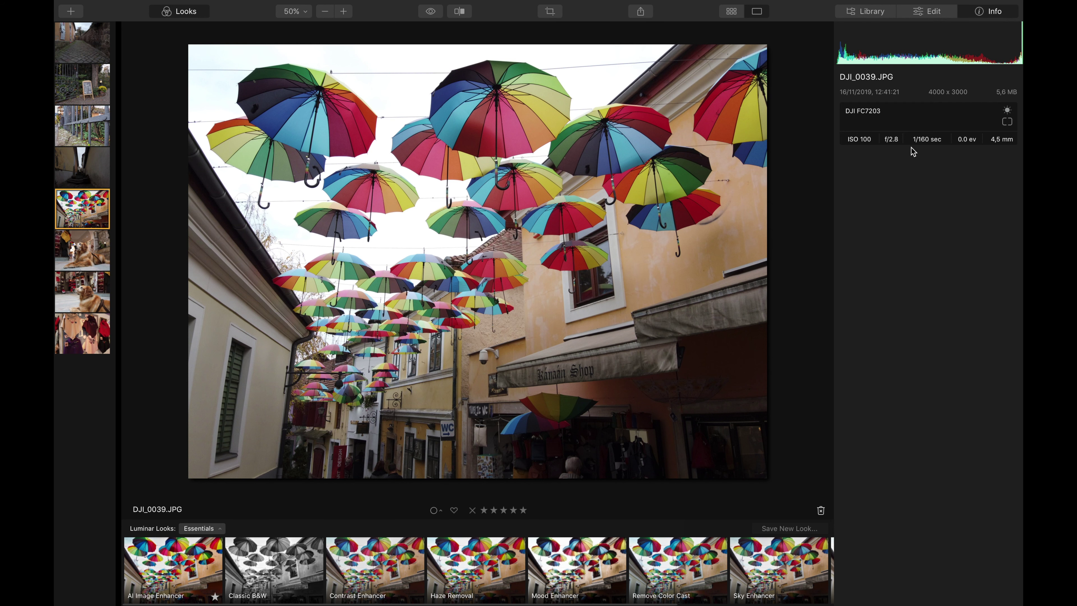
- Set AI Enhance's AI Accent to 65 on DJI_0039.JPG, leaving AI Sky Enhancer at 0
left_click(938, 15)
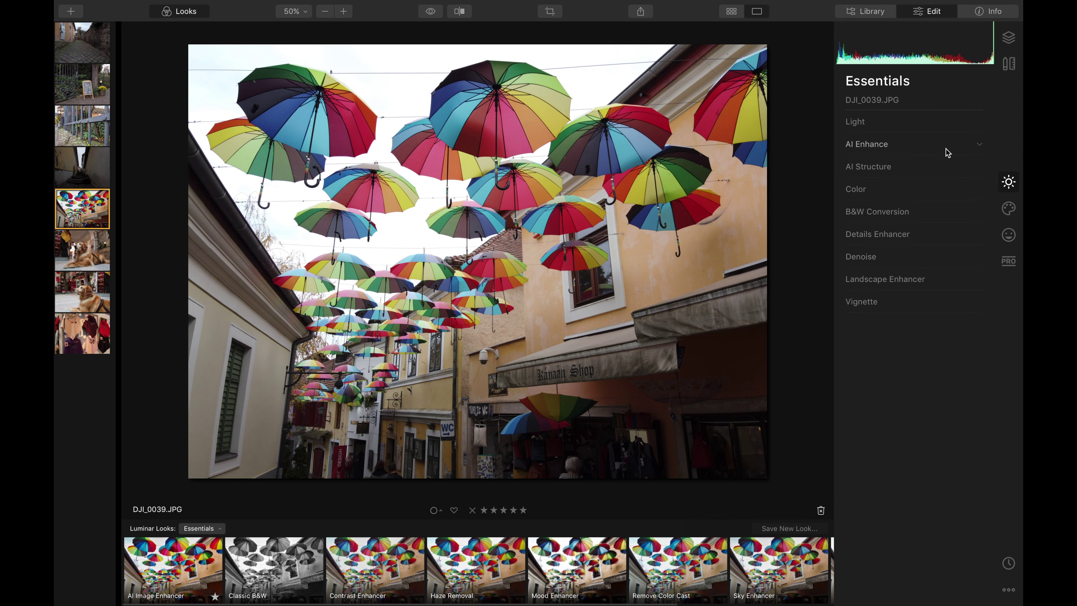
left_click(980, 147)
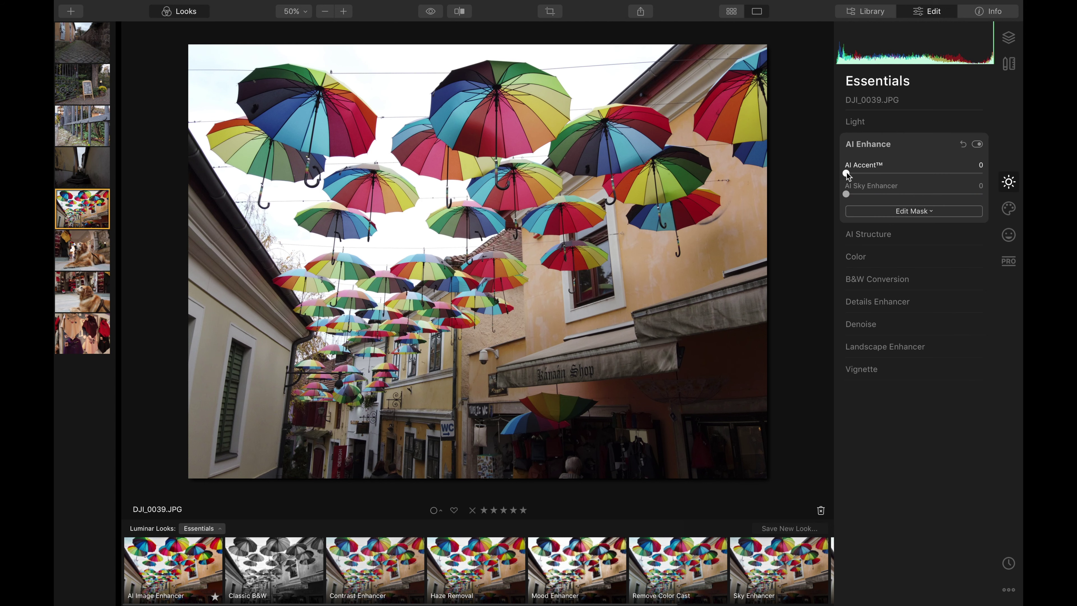
left_click_drag(846, 174, 938, 181)
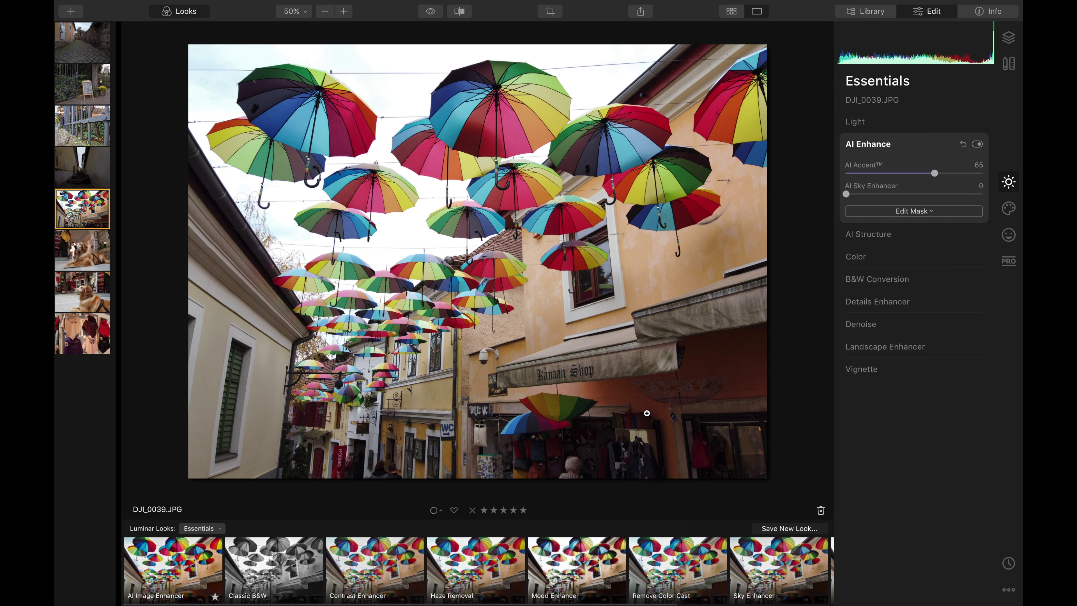
- Set Advanced Contrast: Highlights 20/43, Midtones 22/17, Shadows 39/-5 (contrast/balance)
left_click(1014, 264)
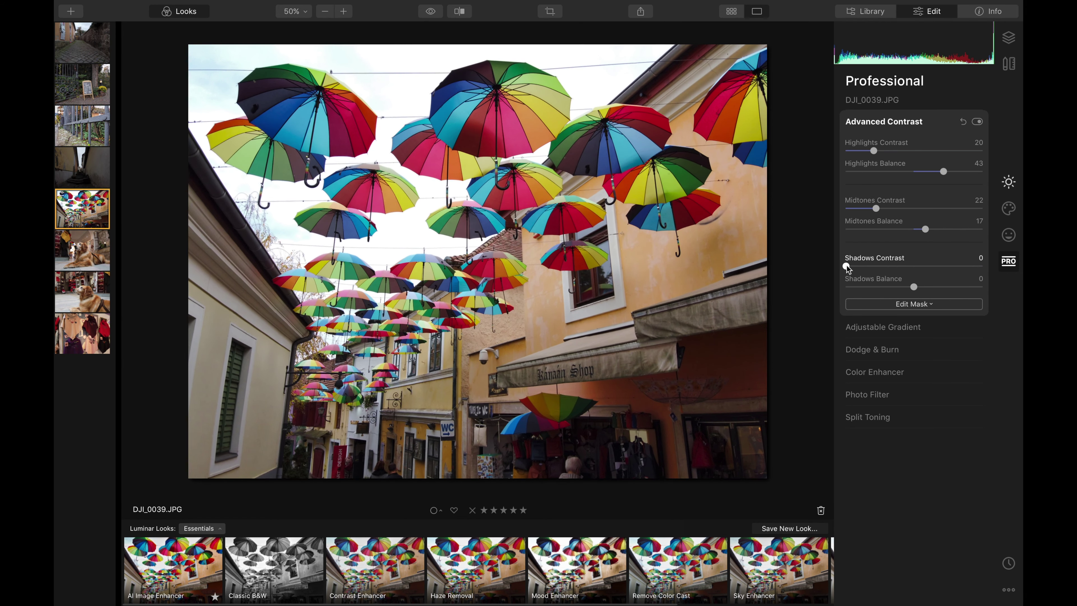
left_click_drag(846, 266, 900, 266)
left_click_drag(914, 287, 910, 287)
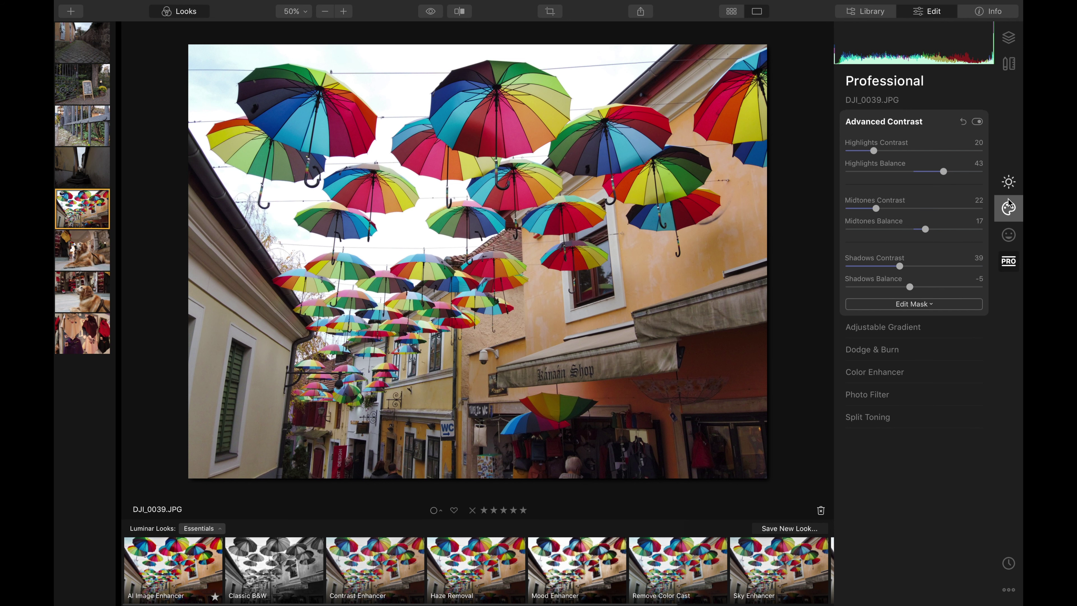
- Raise AI Sky Enhancer to 65 in the Essentials AI Enhance panel to deepen the sky
left_click(1009, 182)
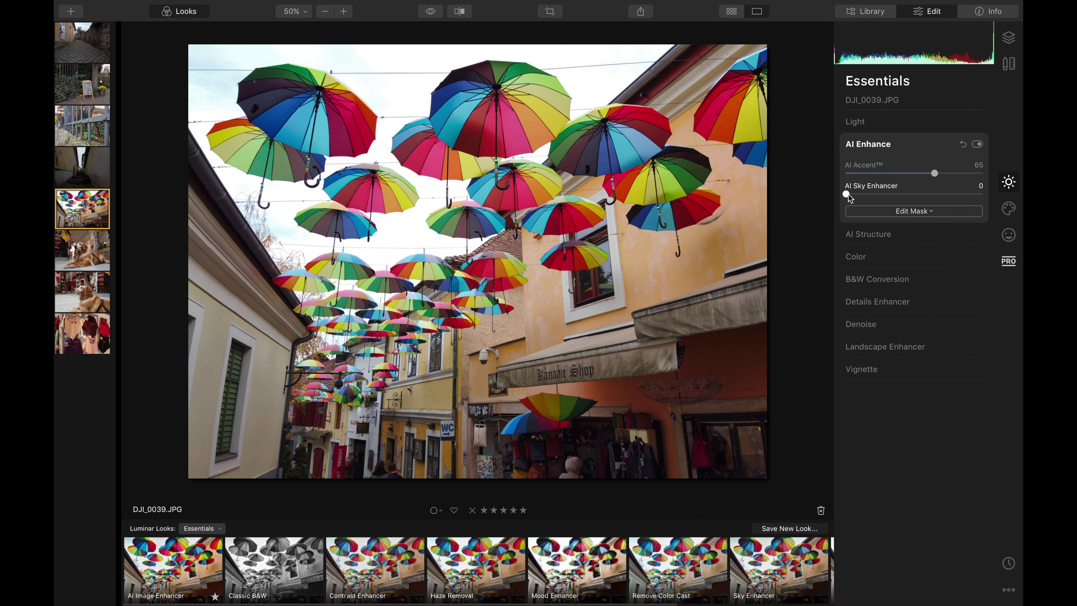
left_click_drag(847, 193, 940, 201)
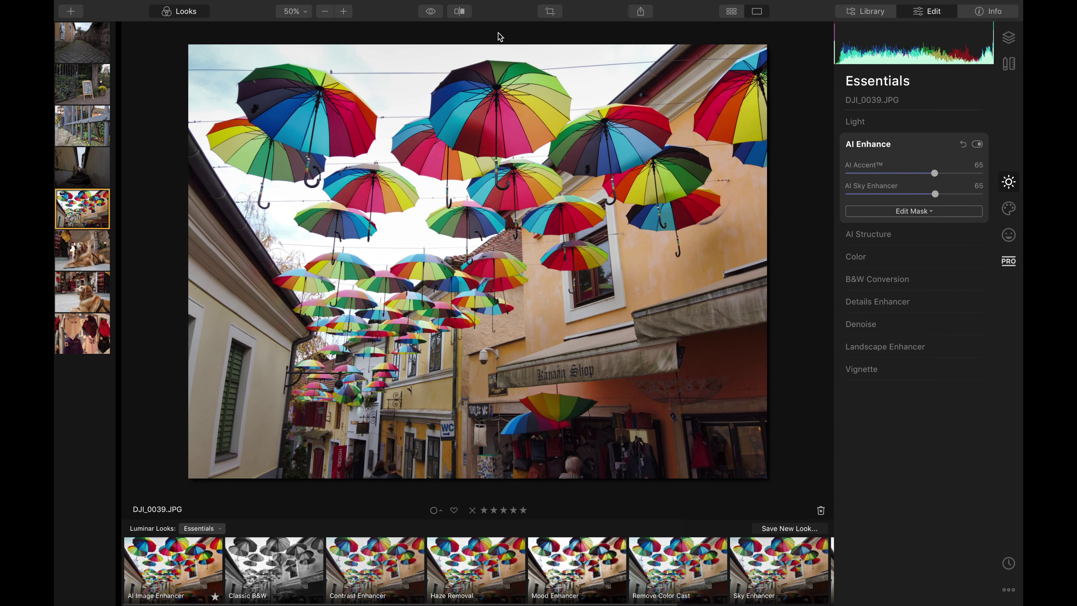
- Toggle the eye preview repeatedly to compare the edited umbrella photo with the original
left_click(433, 14)
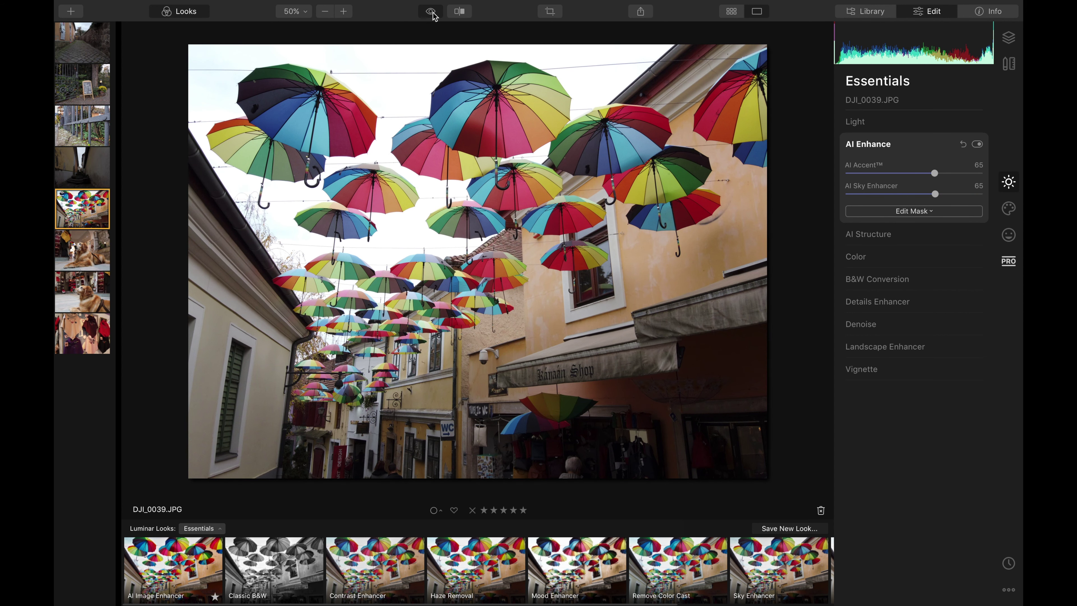
left_click(434, 14)
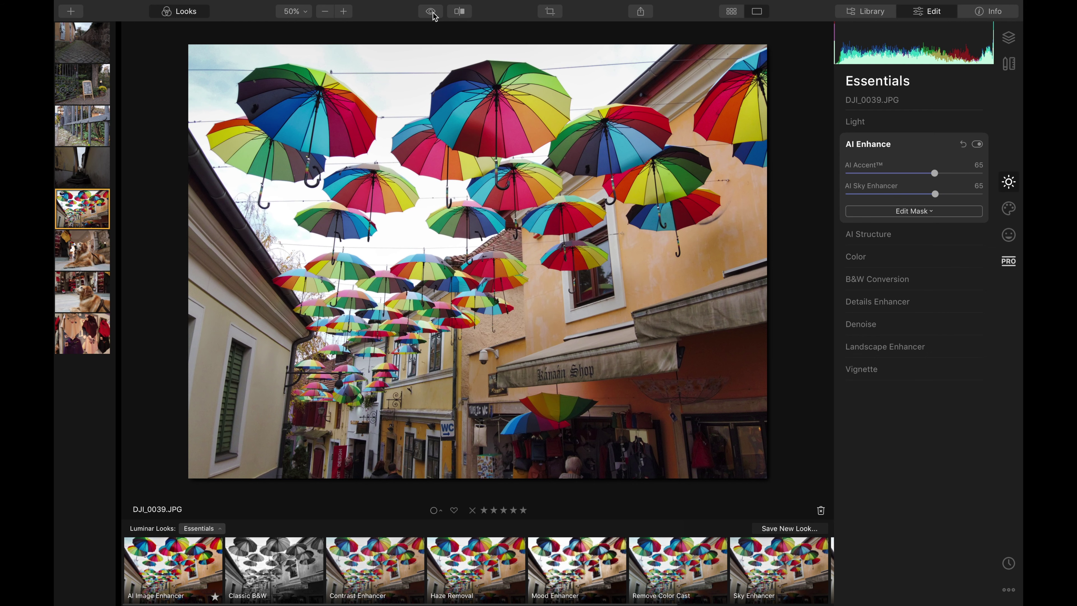
left_click(434, 14)
left_click(433, 14)
left_click(433, 14)
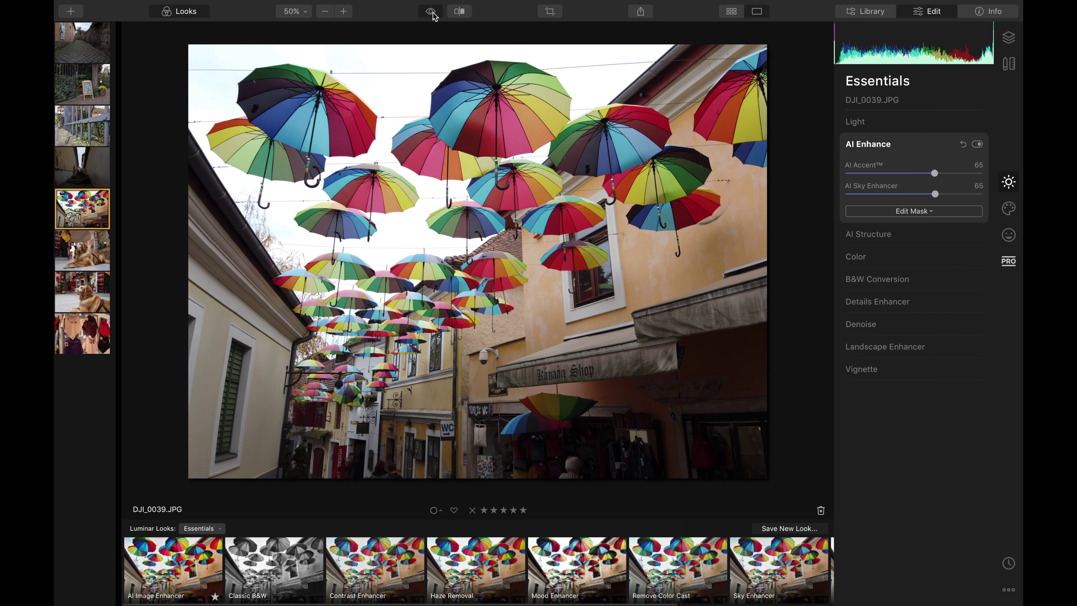
left_click(433, 14)
left_click(433, 14)
left_click(433, 14)
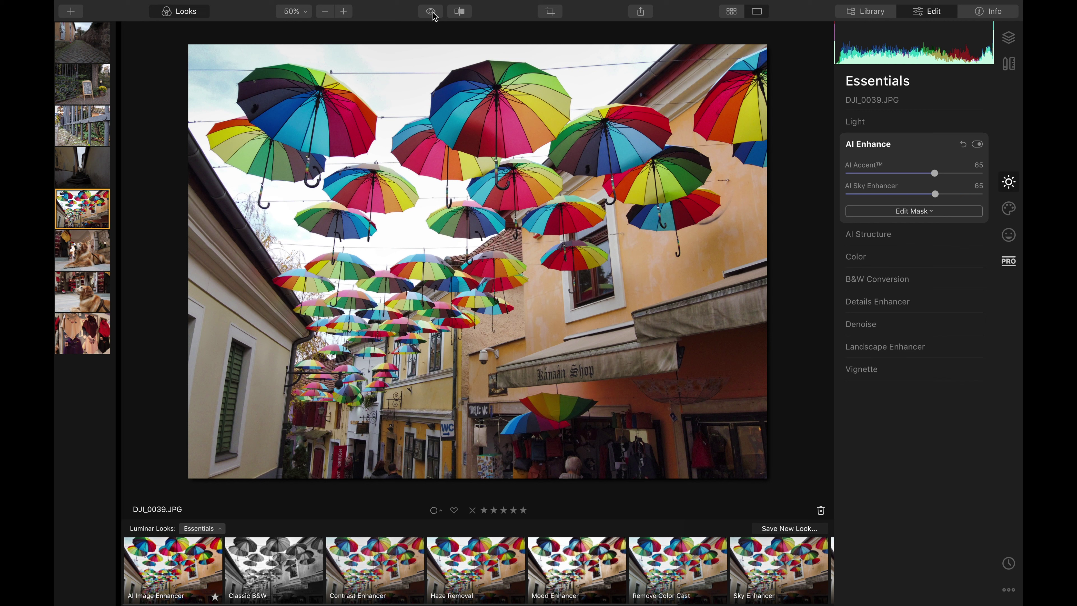
left_click(433, 14)
left_click(433, 14)
left_click(433, 14)
left_click(433, 14)
left_click(433, 14)
left_click(433, 14)
- Compare the umbrella edit in the Before/After split view, shifting the divider
left_click(459, 12)
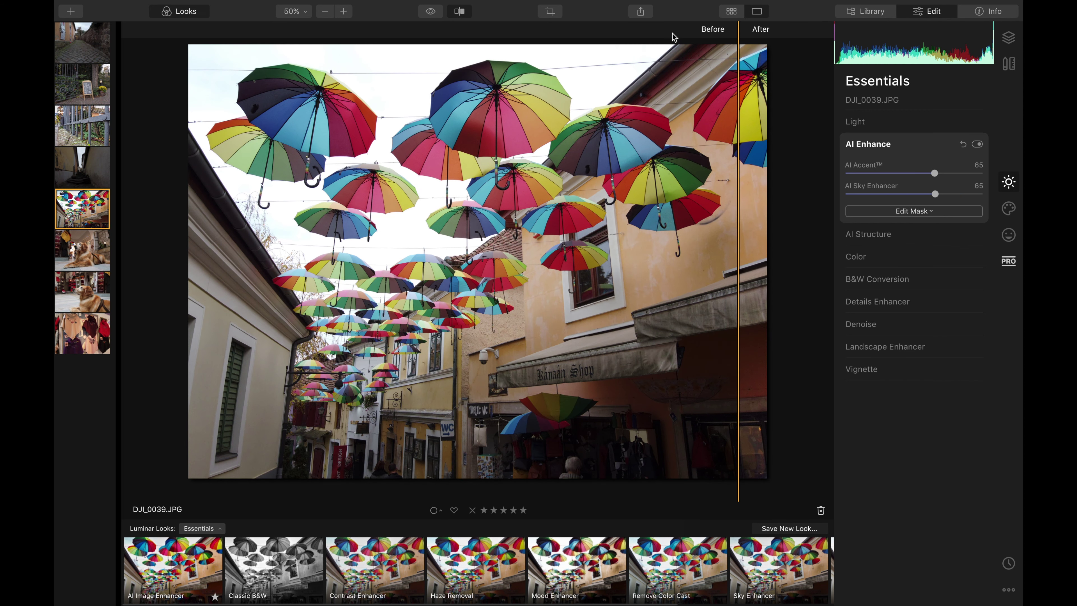
left_click_drag(737, 44, 417, 23)
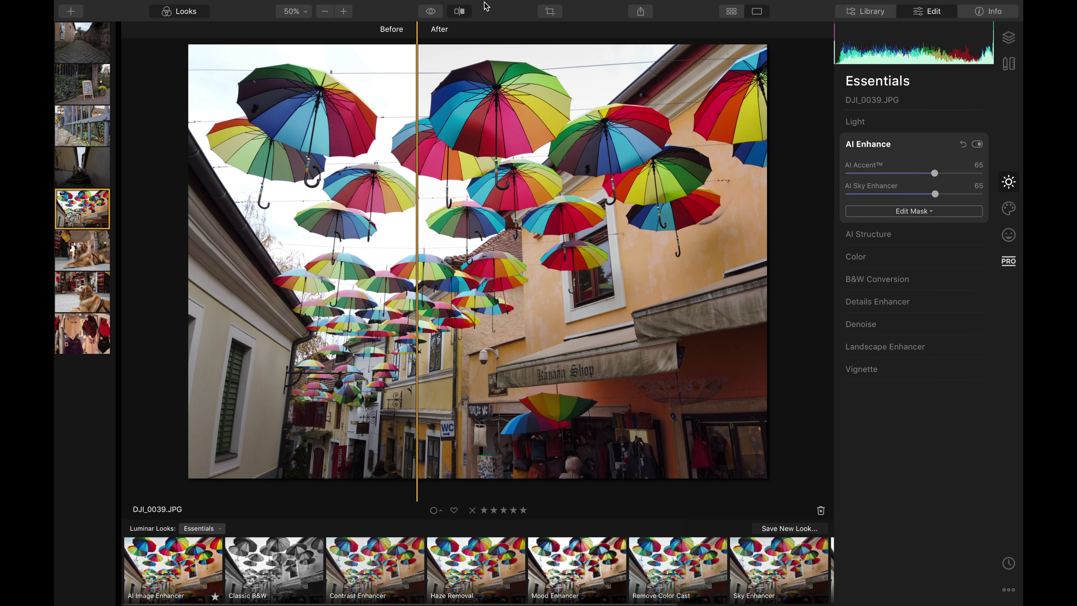
left_click(459, 11)
- Recheck original versus edit, then open the dog photo DJI_0030.JPG
left_click(432, 13)
left_click(432, 12)
left_click(432, 12)
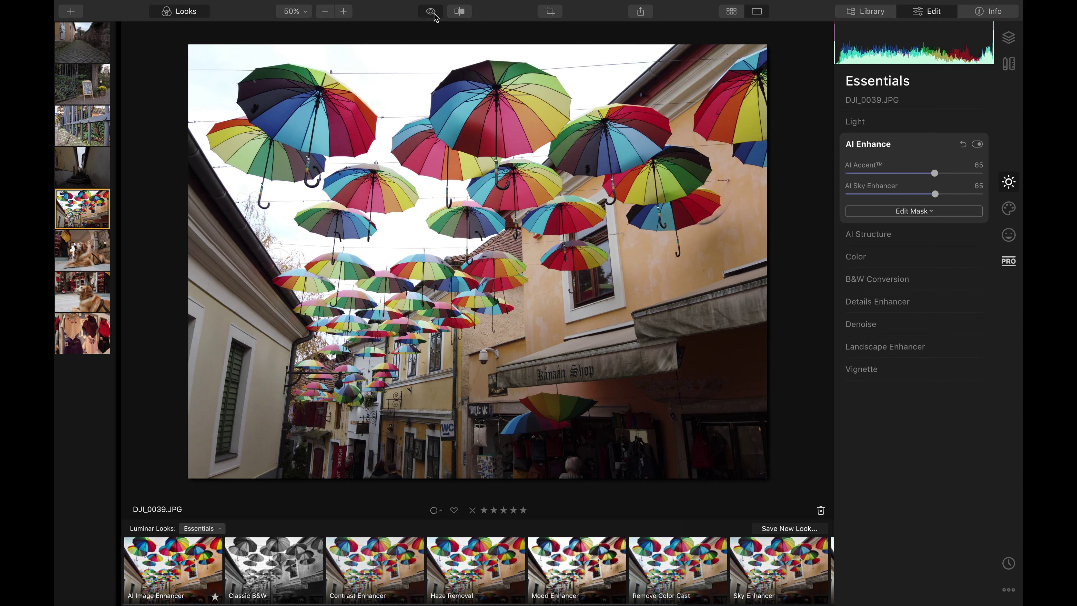
left_click(432, 13)
left_click(431, 13)
left_click(432, 13)
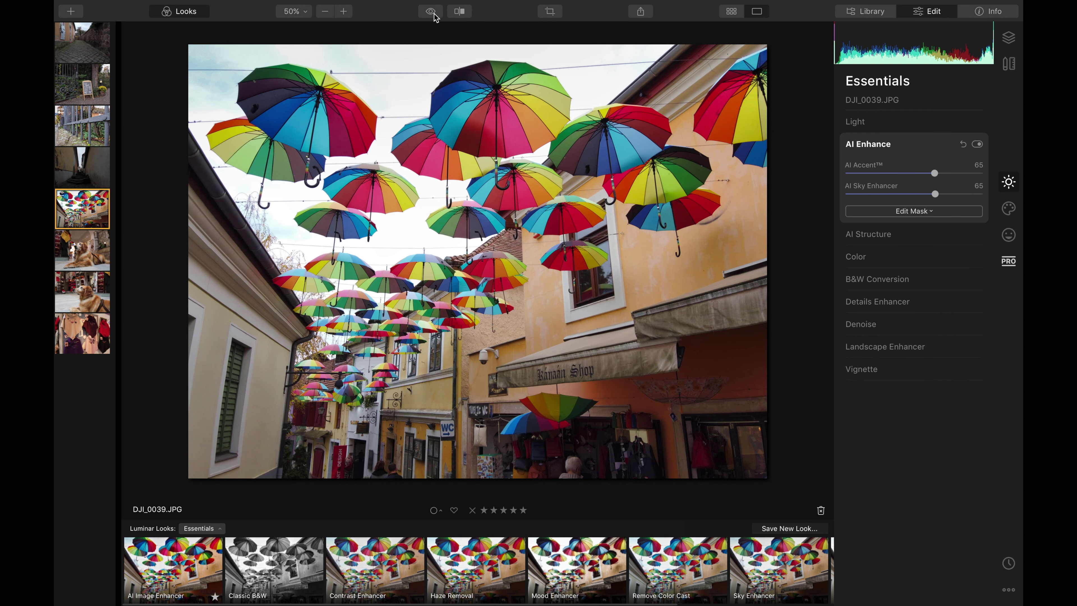
left_click(808, 252)
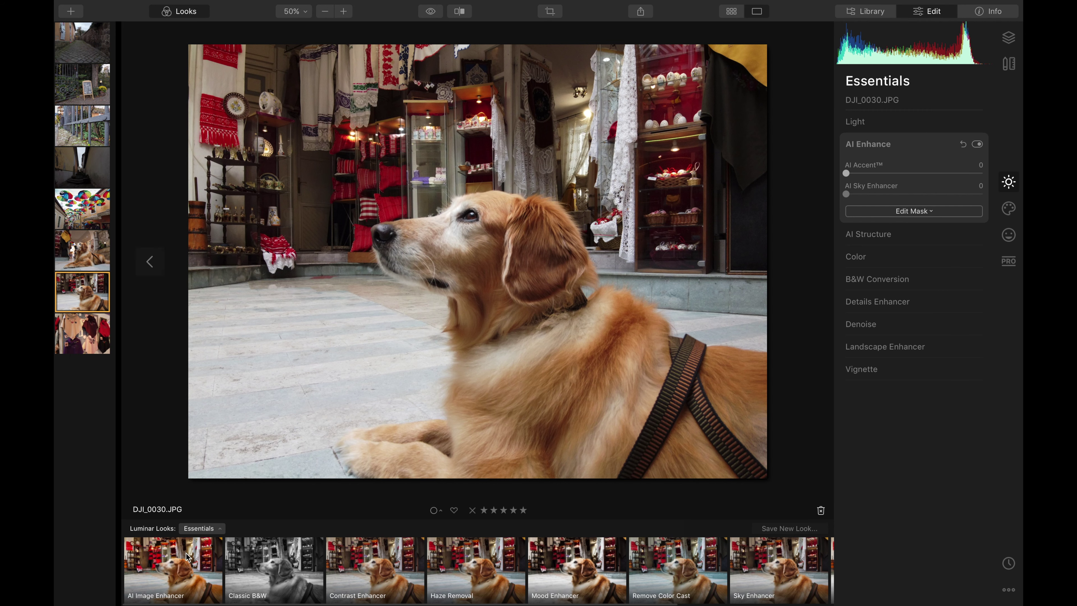
- Try AI Image Enhancer, Classic B&W and Contrast Enhancer looks, settling on AI Image Enhancer at 61
left_click(202, 577)
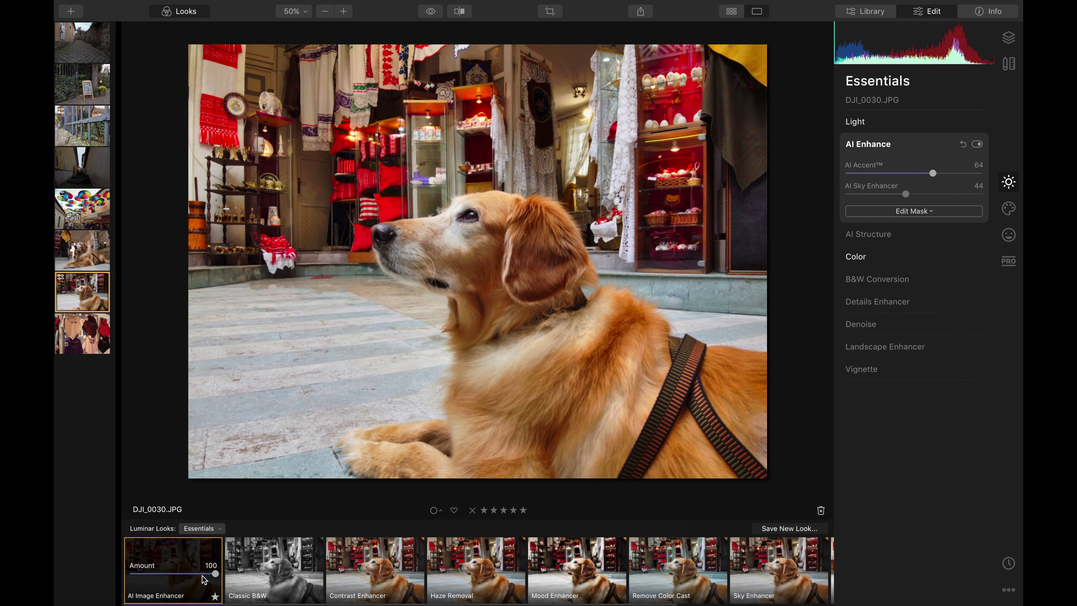
left_click_drag(215, 576, 149, 569)
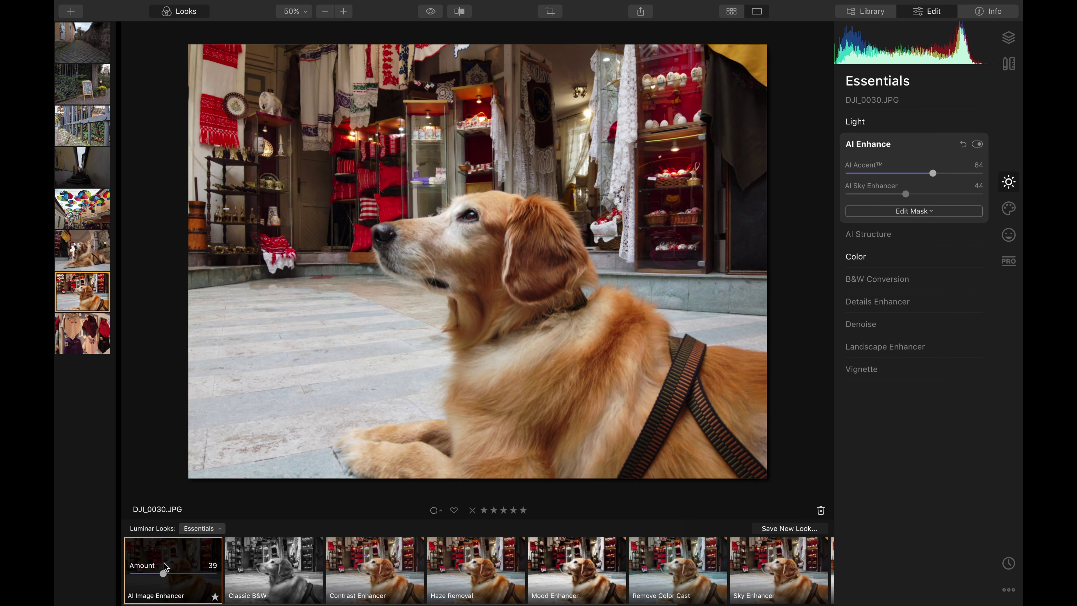
left_click(317, 574)
left_click_drag(317, 576, 338, 582)
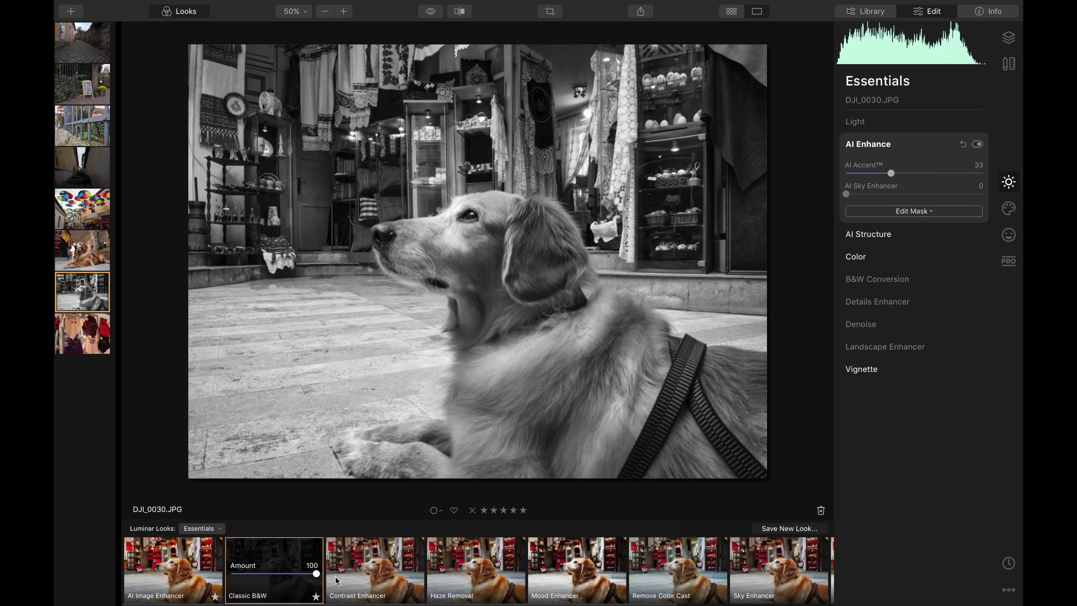
left_click(408, 574)
mouse_move(418, 573)
left_mouse_down()
mouse_move(310, 575)
mouse_move(419, 575)
left_mouse_up()
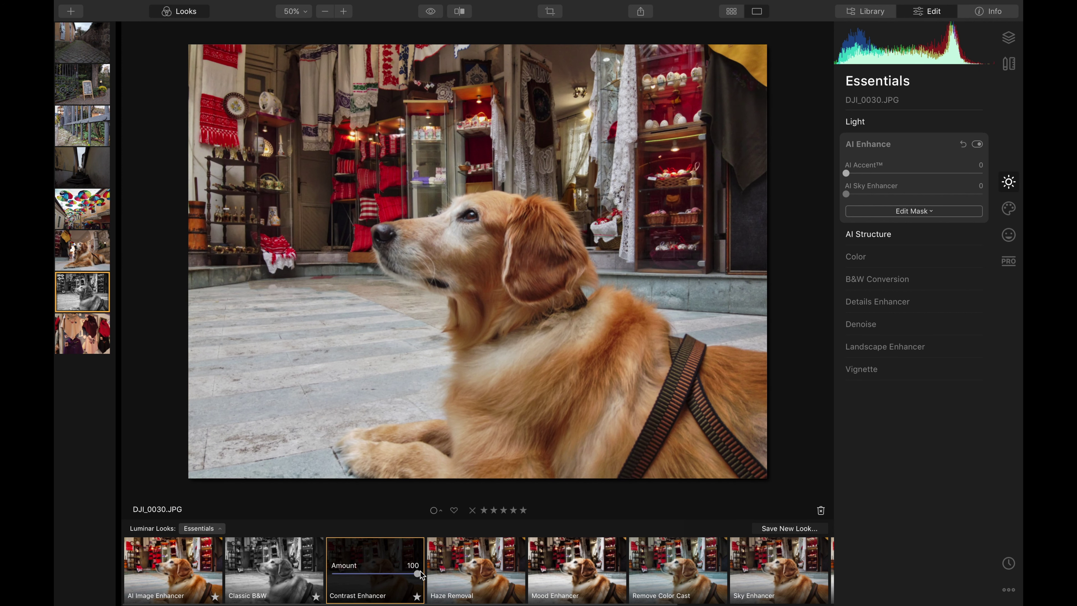
left_click(174, 568)
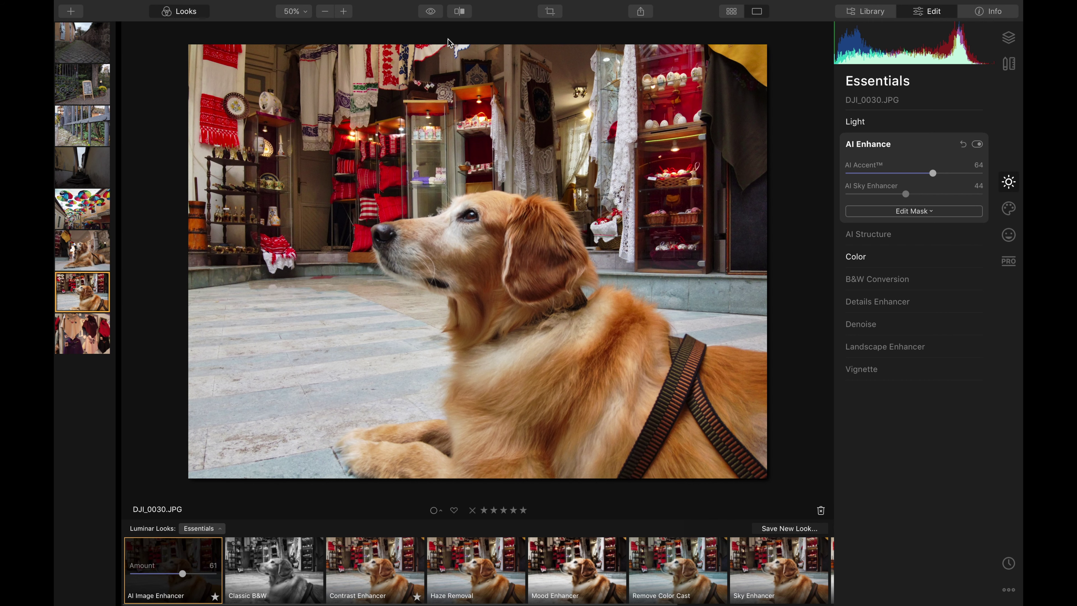
- Toggle the eye preview to compare the dog edit with the original
left_click(430, 13)
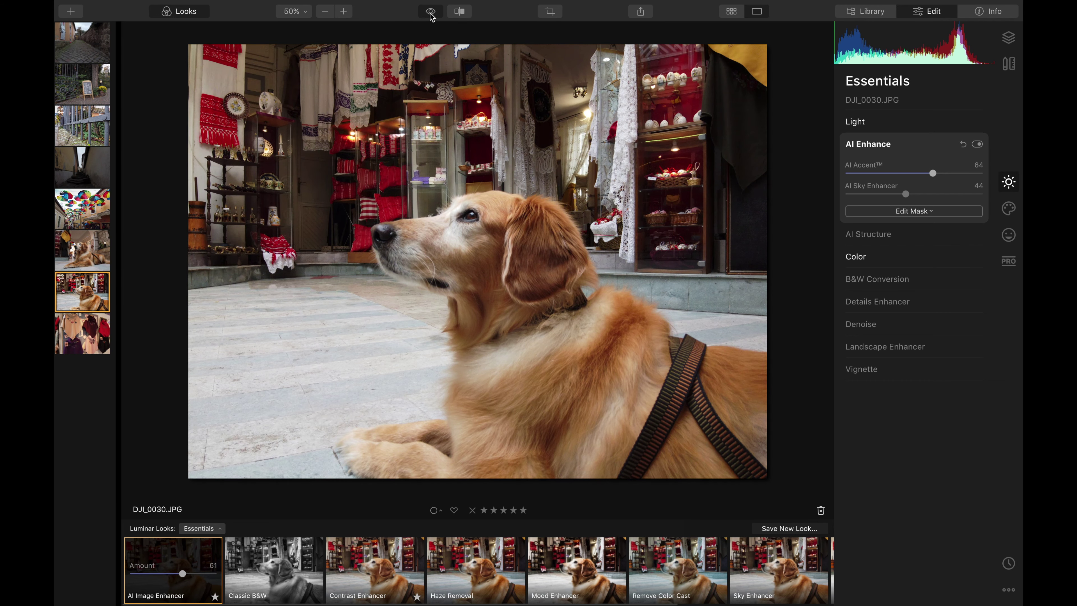
left_click(430, 14)
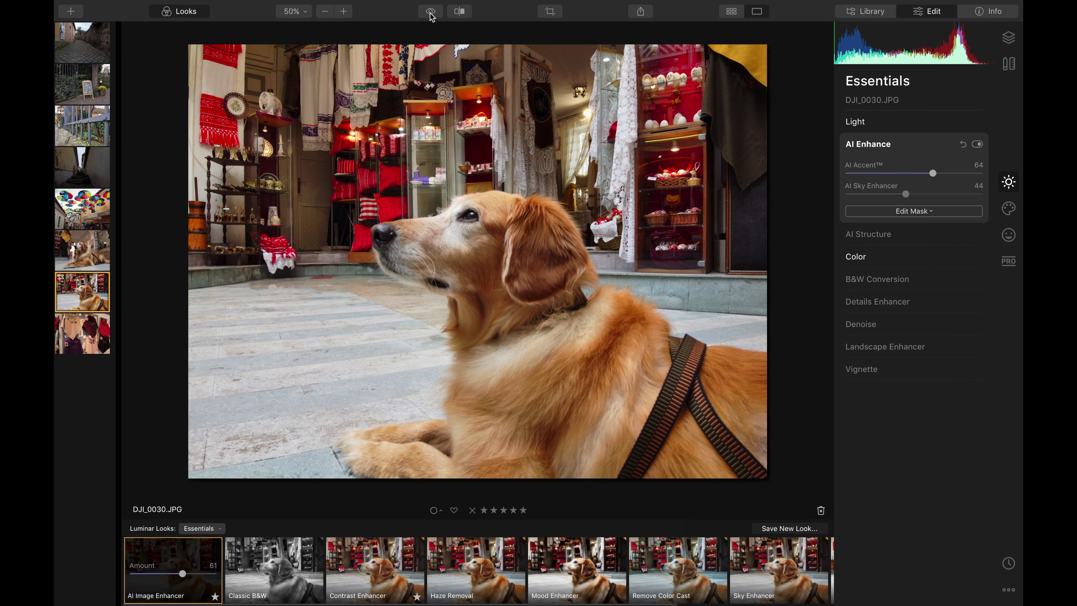
left_click(430, 13)
left_click(430, 14)
- Open DJI_0024.JPG, check its info, and apply the Contrast Enhancer look at 67
left_click(92, 339)
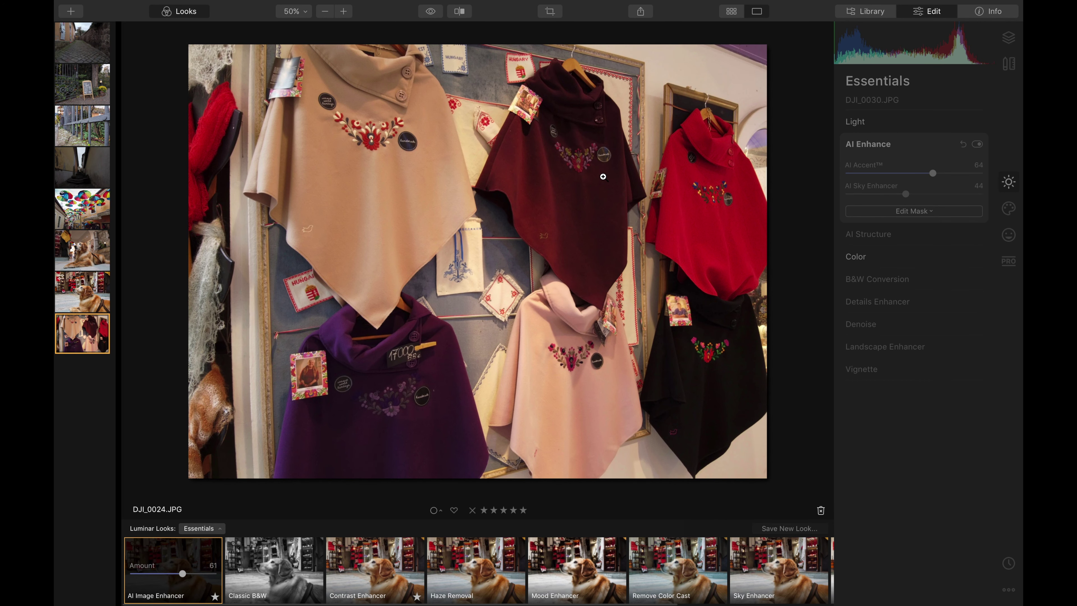
key("i")
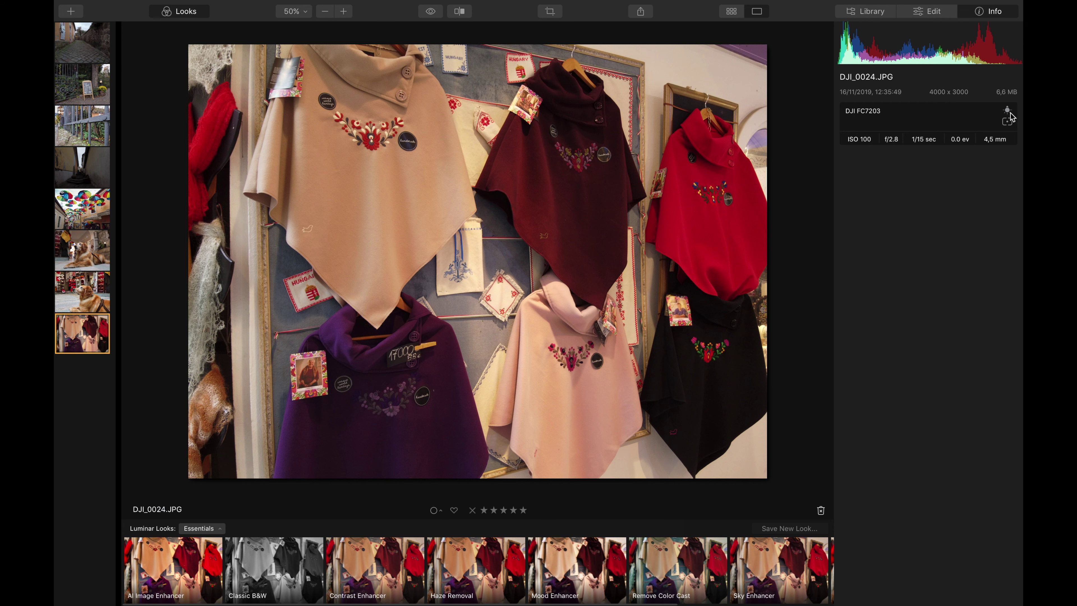
key("e")
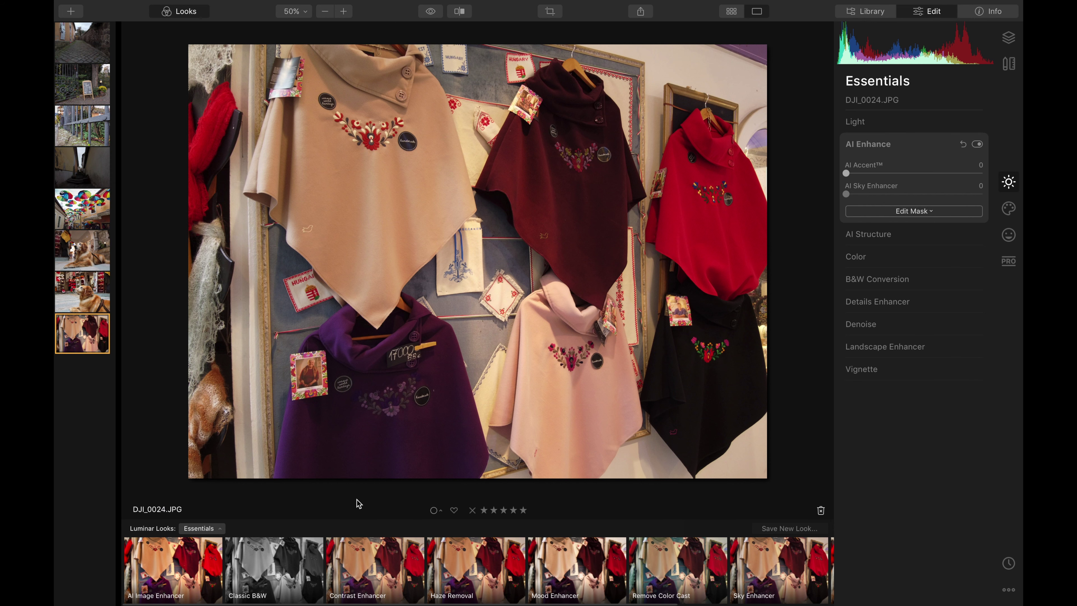
left_click(390, 576)
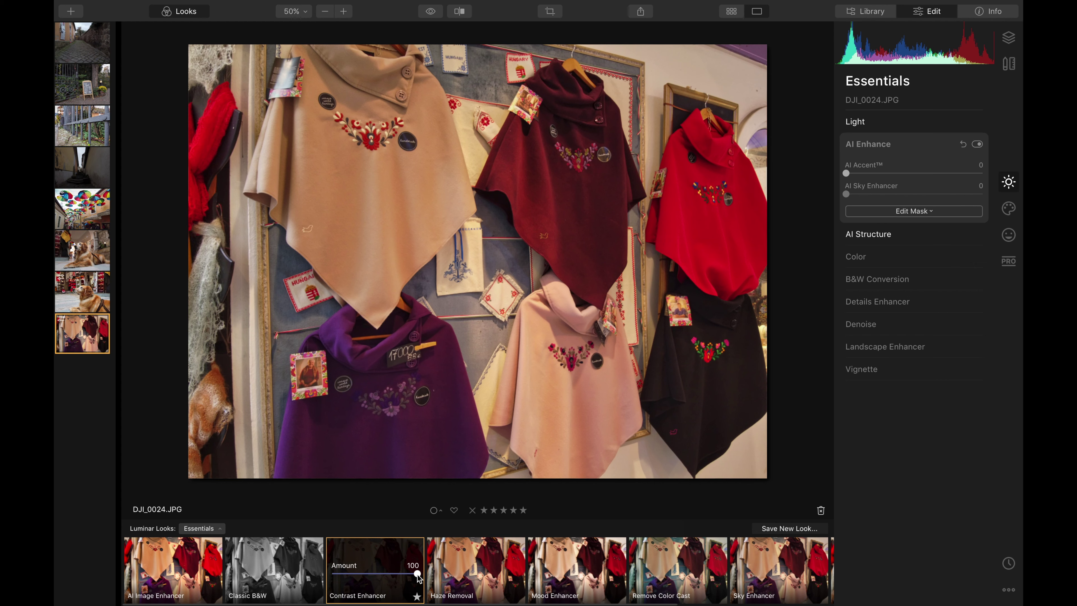
left_click_drag(418, 575, 390, 578)
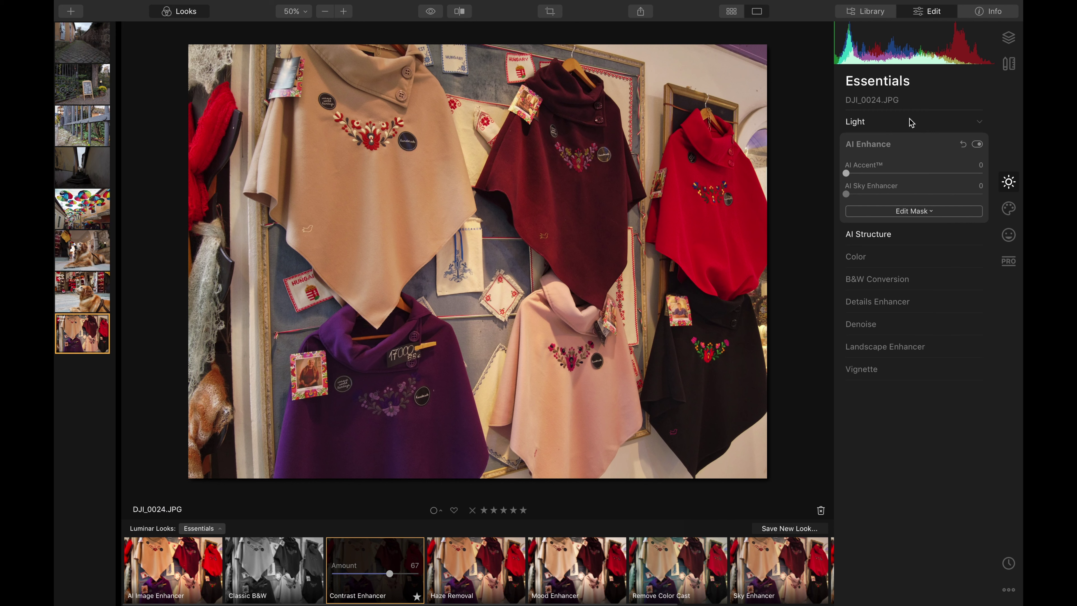
- Pick white balance from the neutral wall, making it Custom with Temperature -30
left_click(981, 126)
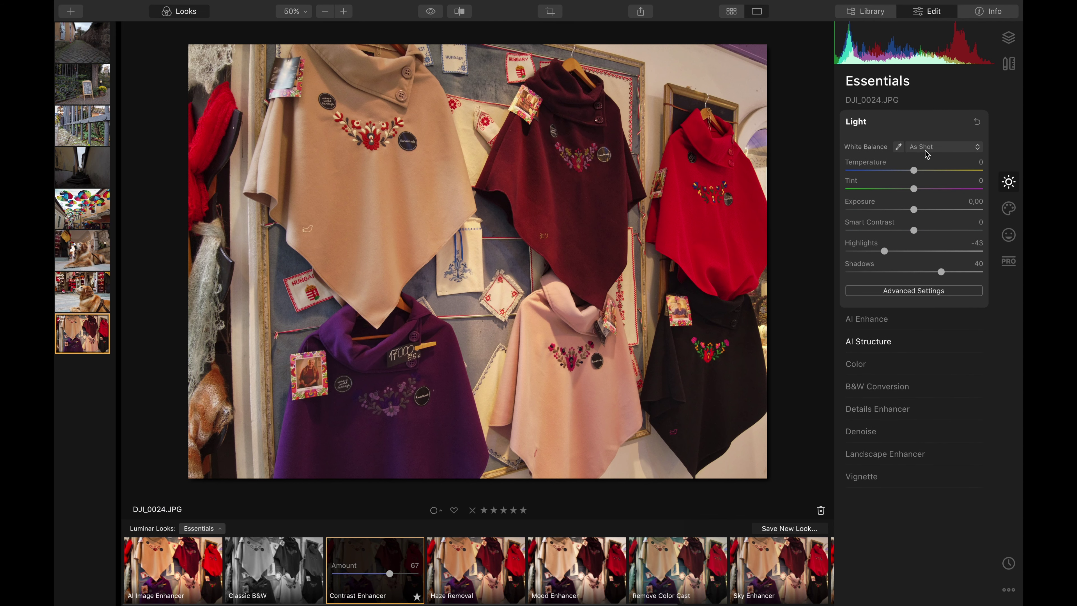
left_click(898, 147)
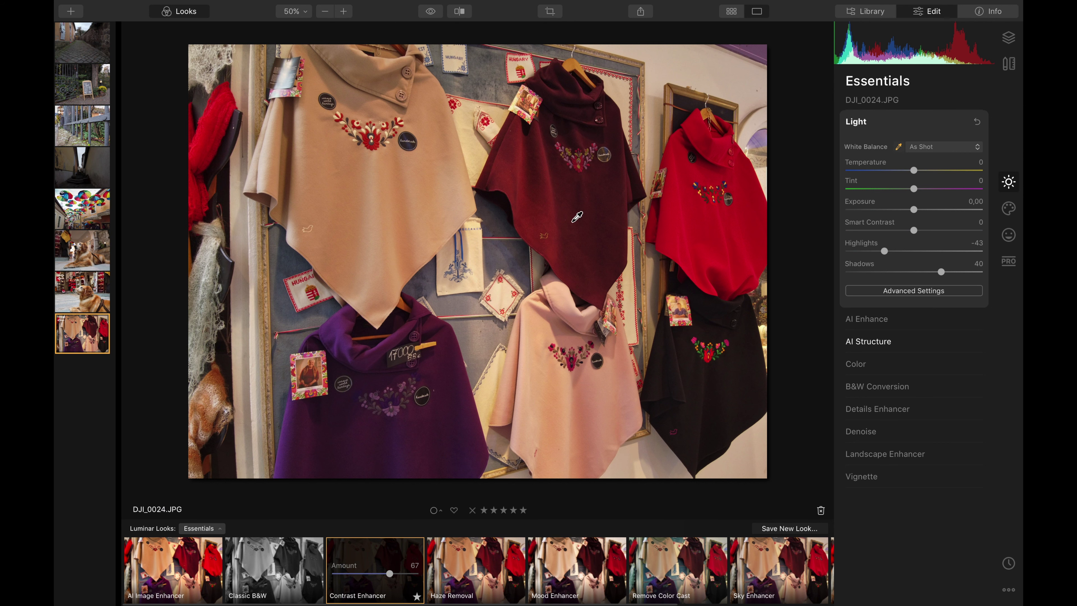
left_click(474, 245)
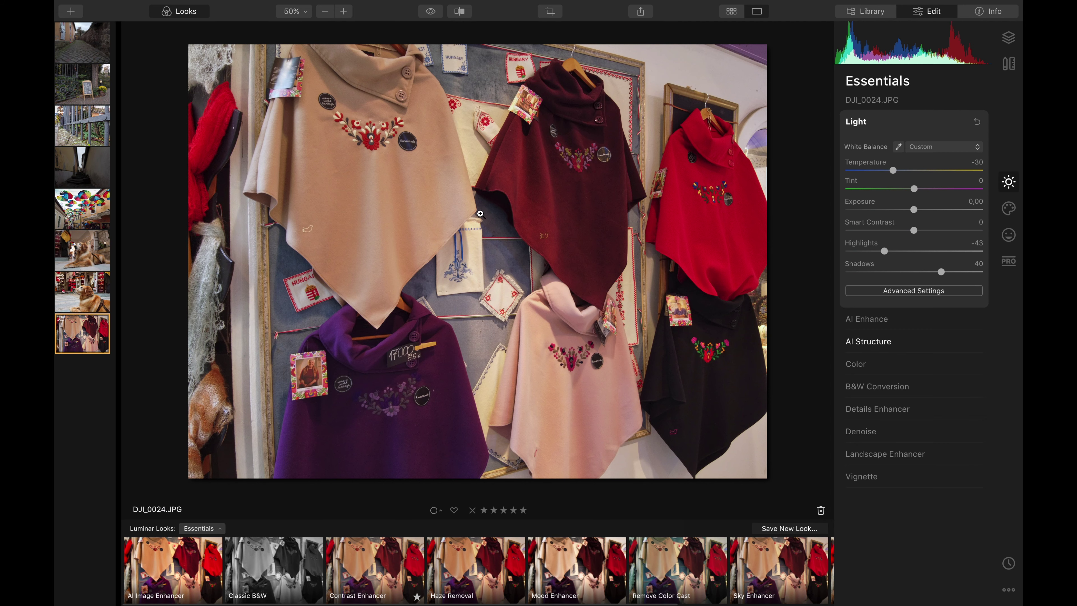
- Toggle the eye preview to compare the ponchos edit with the original
left_click(432, 13)
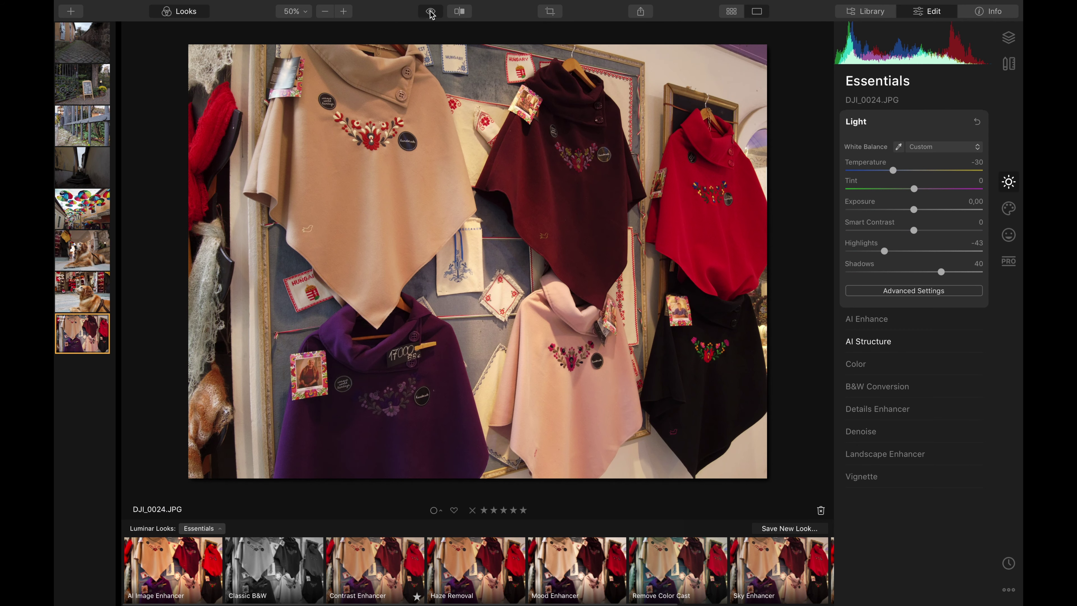
left_click(432, 13)
left_click(431, 12)
left_click(432, 13)
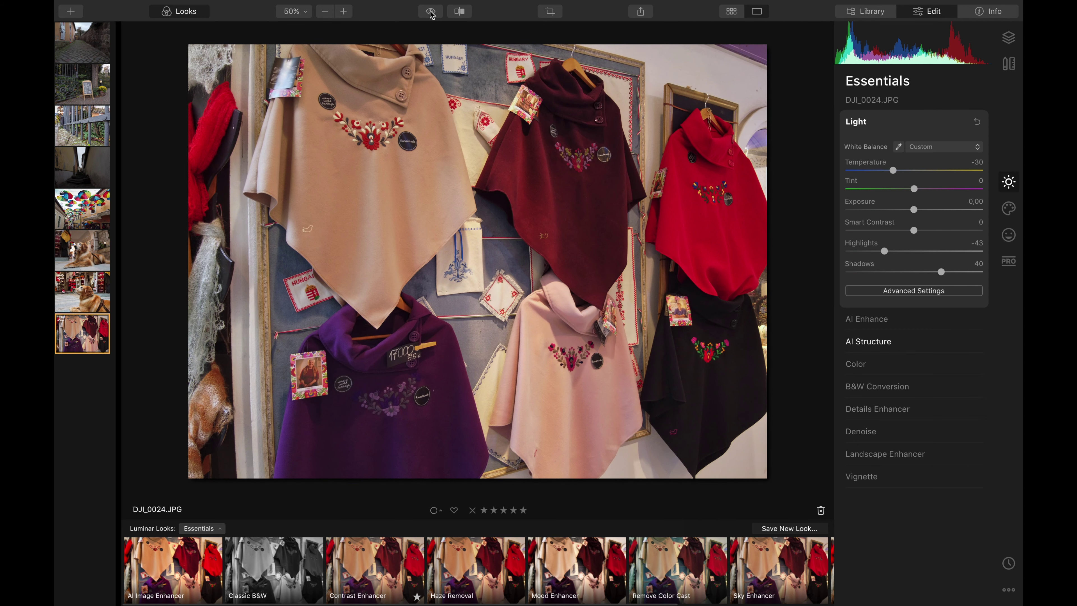
left_click(432, 12)
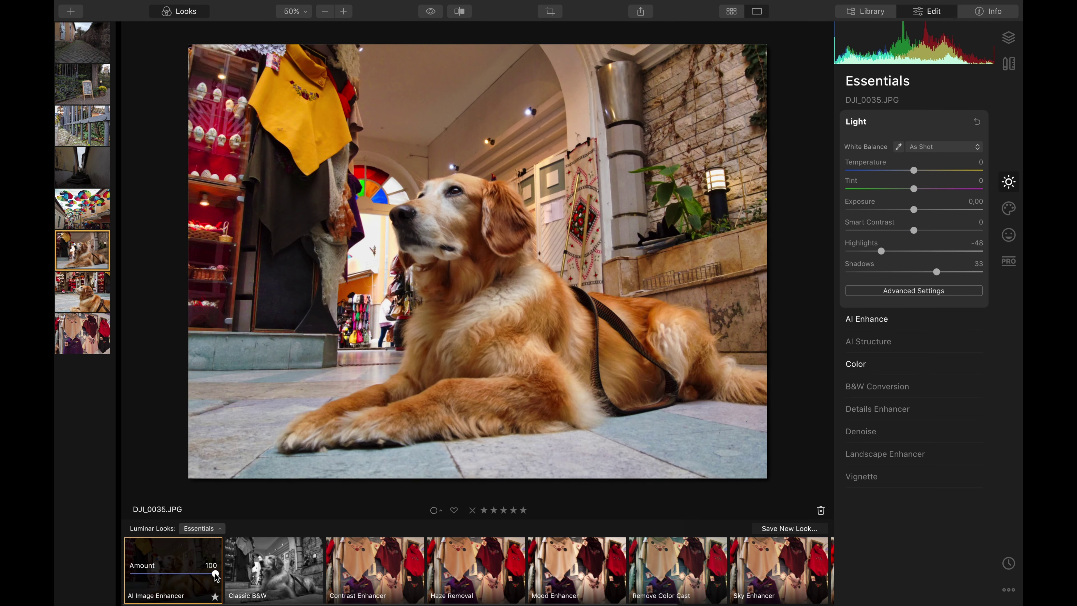
- Set the AI Image Enhancer look to 74, compare with the original, then open DJI_0055.JPG
left_click_drag(216, 576, 193, 583)
left_click(432, 13)
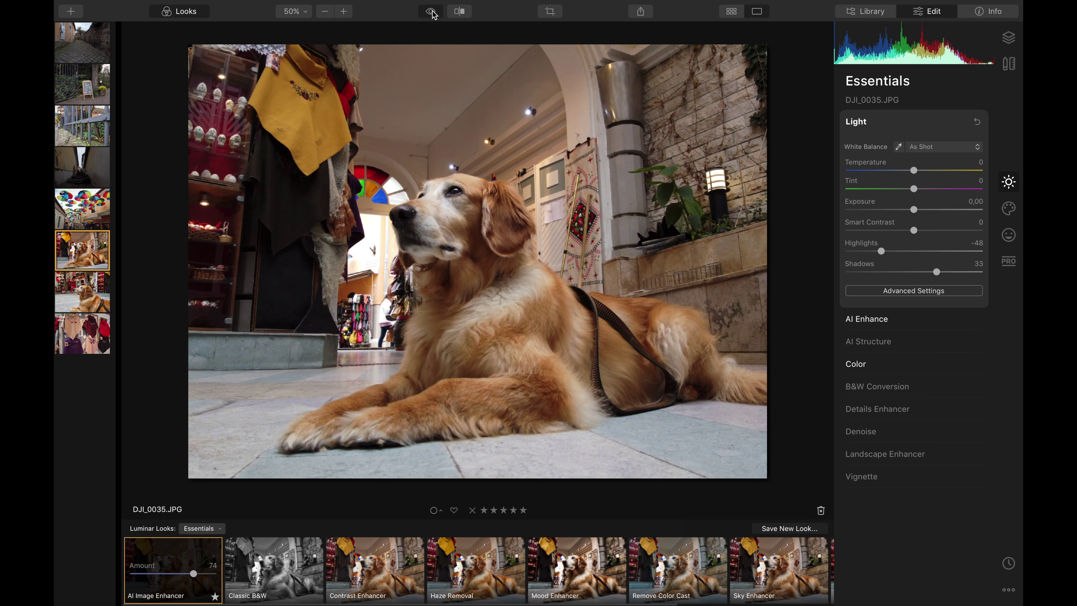
left_click(432, 13)
left_click(432, 13)
left_click(432, 12)
left_click(95, 97)
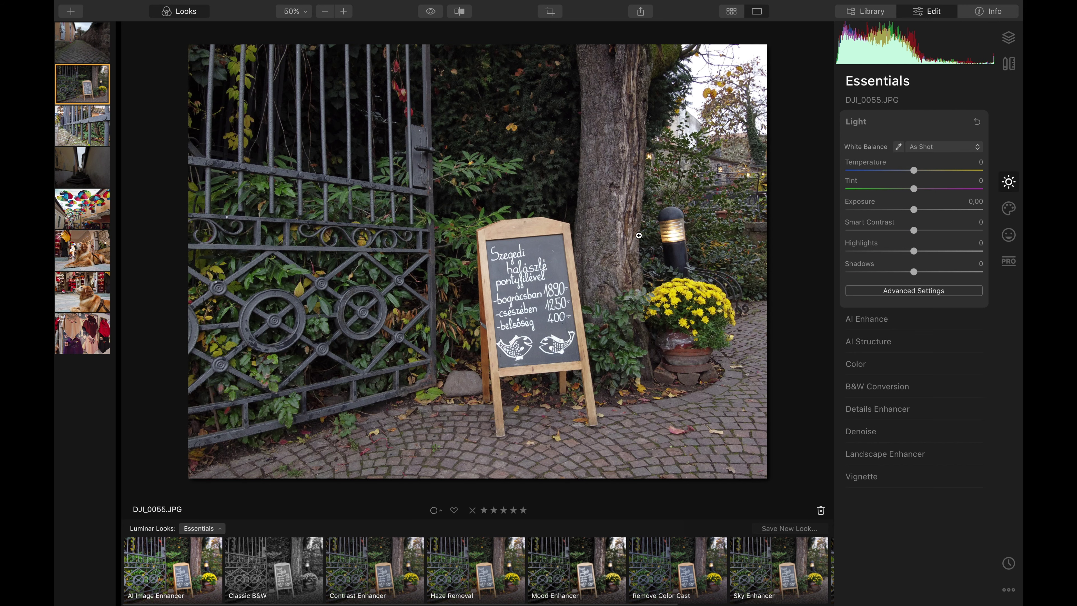
- Apply the Contrast Enhancer look at 81 to the gate photo and compare it with the original
left_click(418, 581)
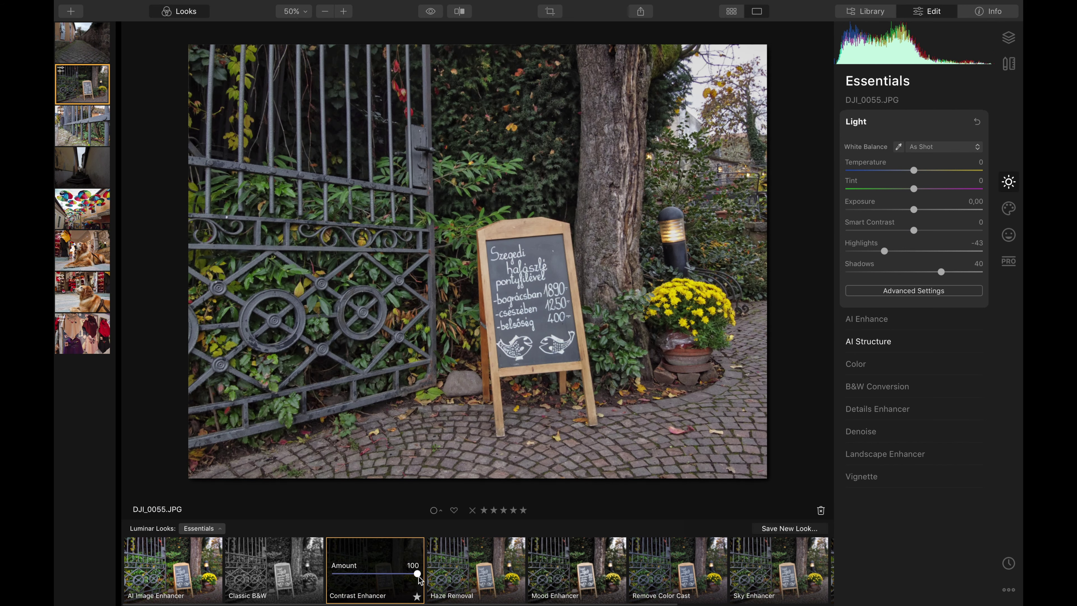
mouse_move(420, 581)
left_mouse_down()
mouse_move(322, 581)
mouse_move(421, 581)
mouse_move(331, 581)
mouse_move(403, 578)
left_mouse_up()
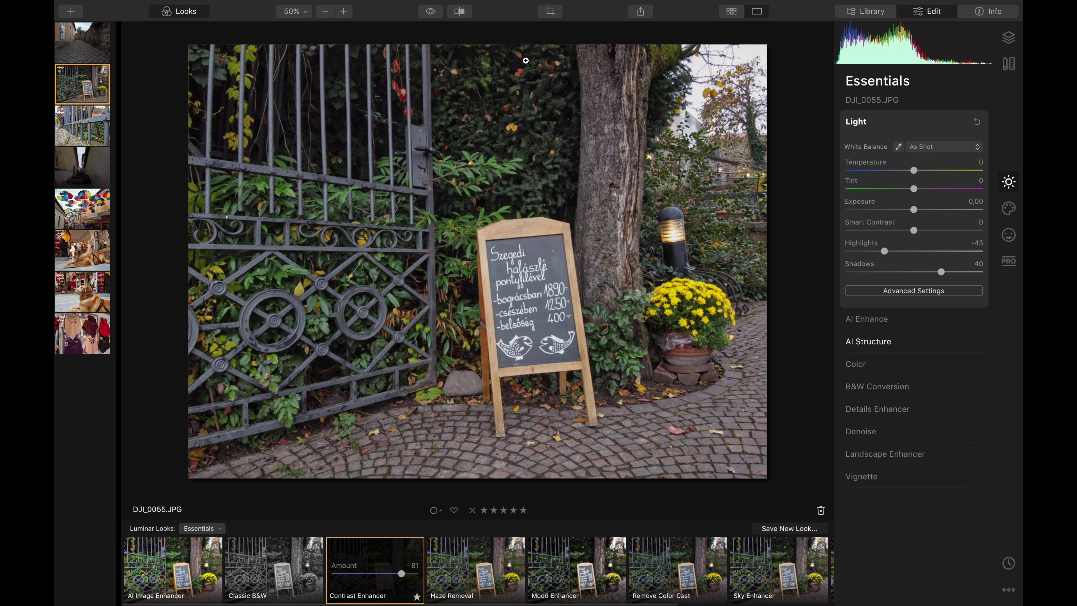
left_click(431, 12)
left_click(431, 12)
left_click(431, 12)
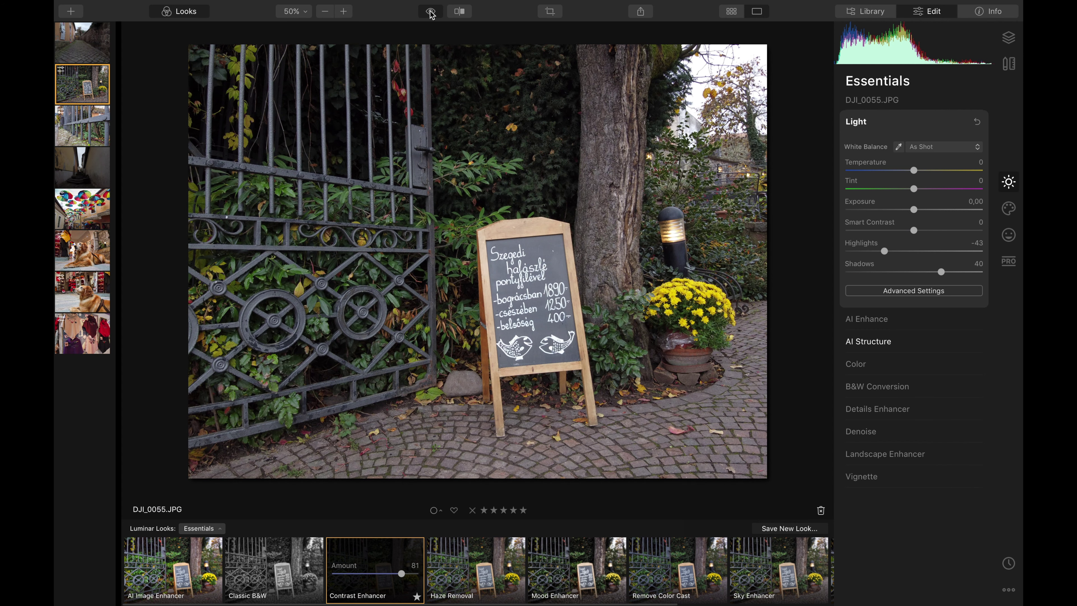
left_click(431, 11)
left_click(430, 12)
left_click(430, 12)
left_click(431, 12)
left_click(431, 12)
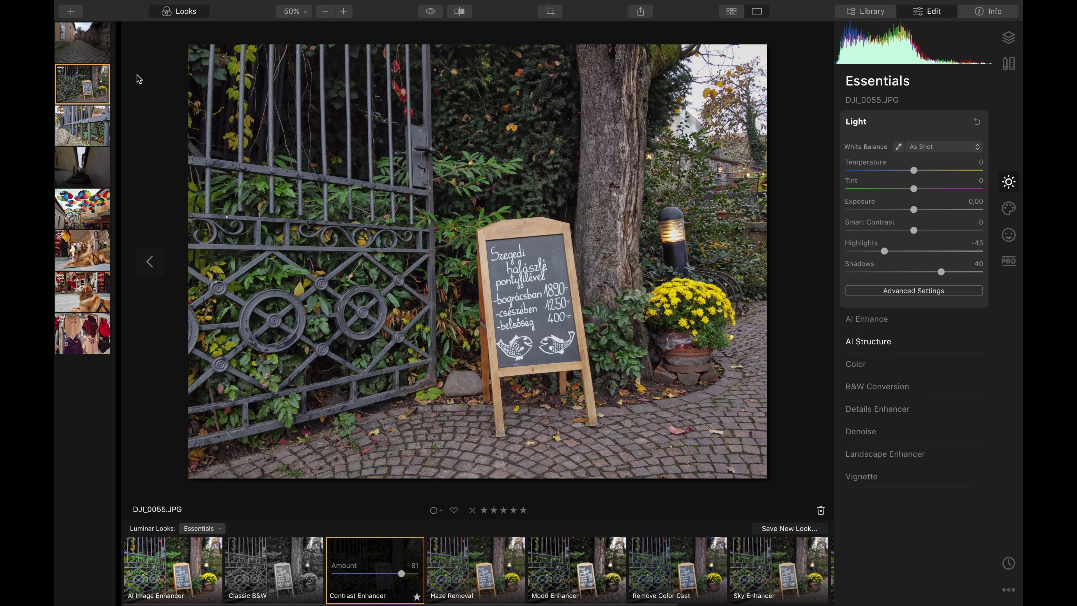
- Move past the iron railing and stairs photos to open the cobblestone alley photo DJI_0056
key("Right")
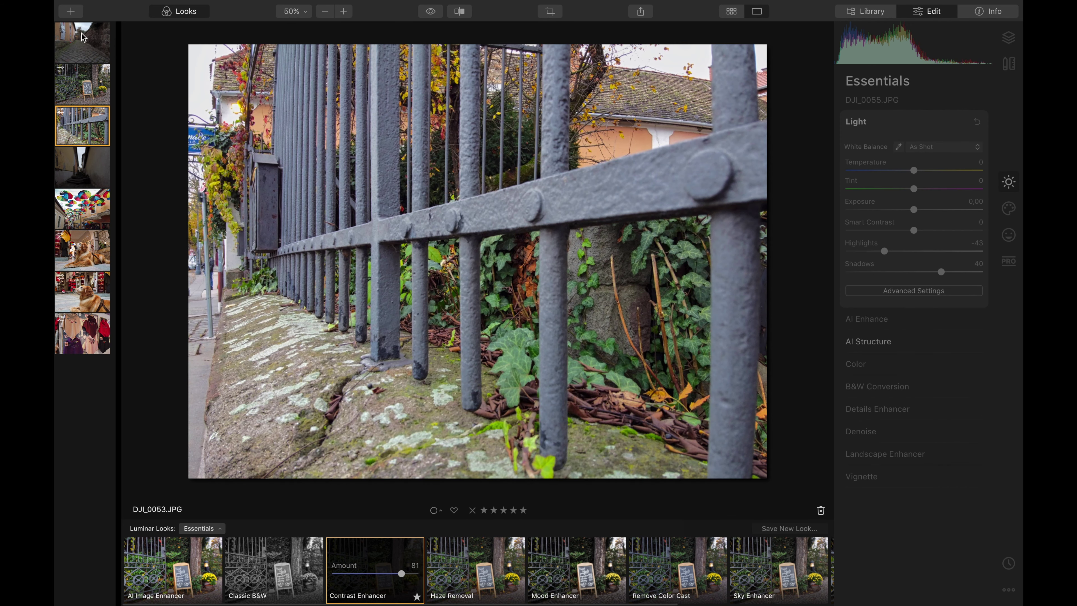
key("Right")
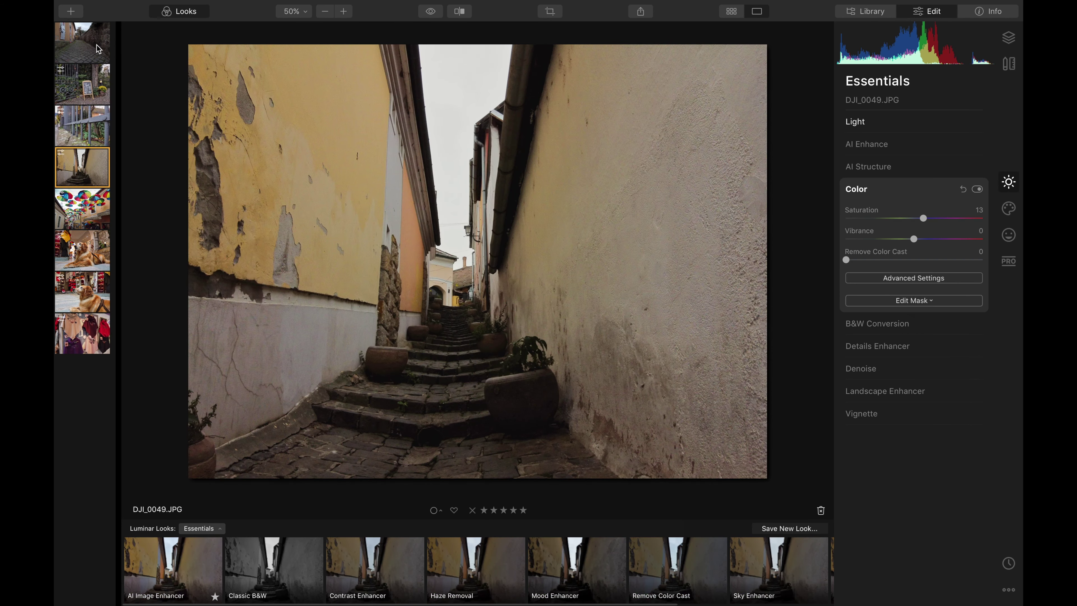
left_click(76, 45)
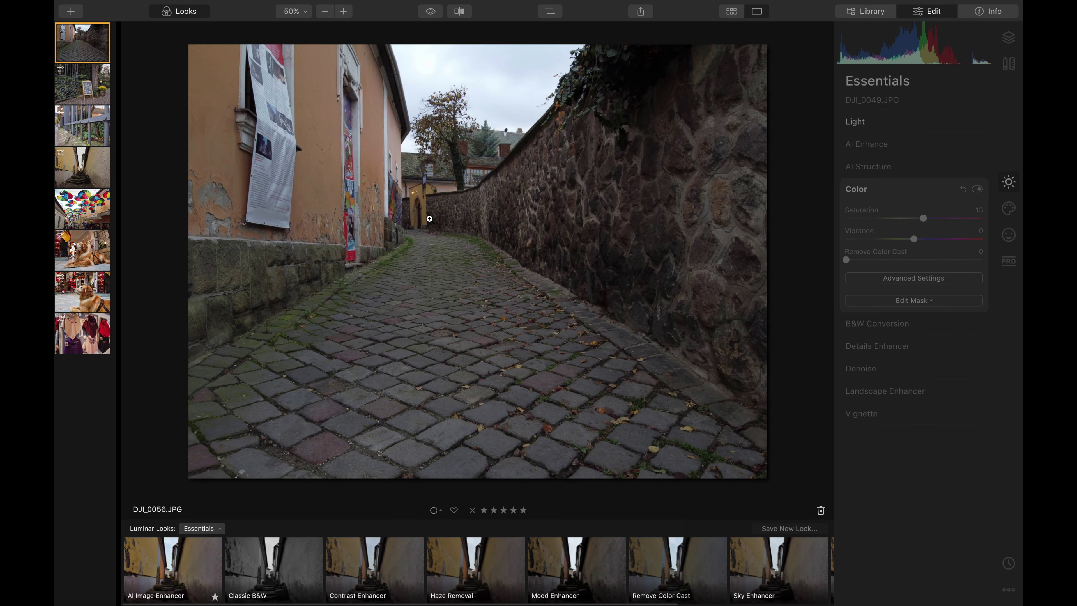
- Apply the AI Image Enhancer look at amount 48 and compare it against the original
left_click(216, 576)
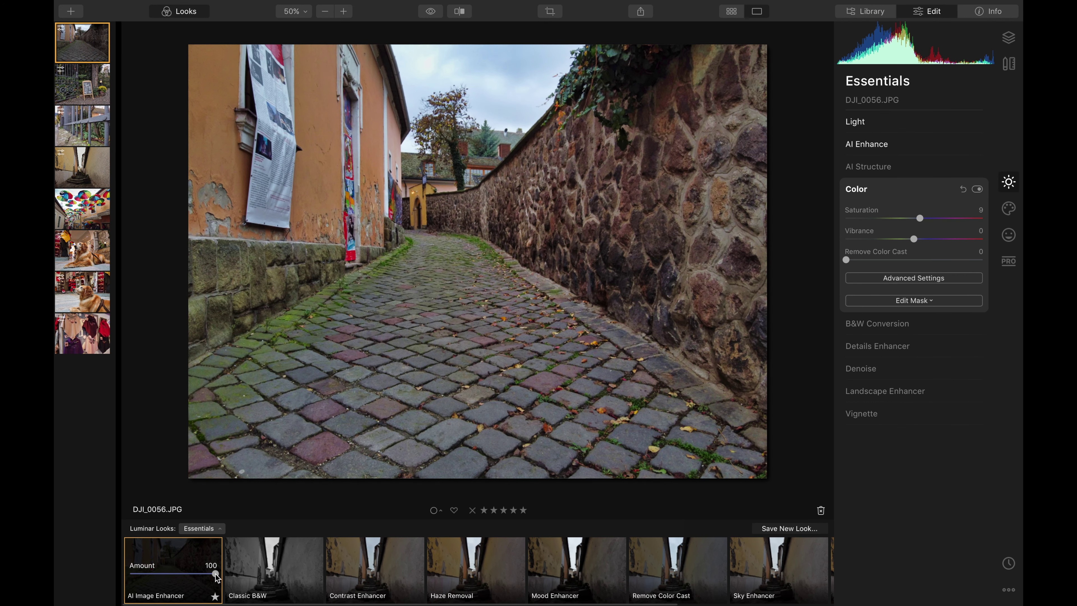
left_click_drag(217, 577, 170, 576)
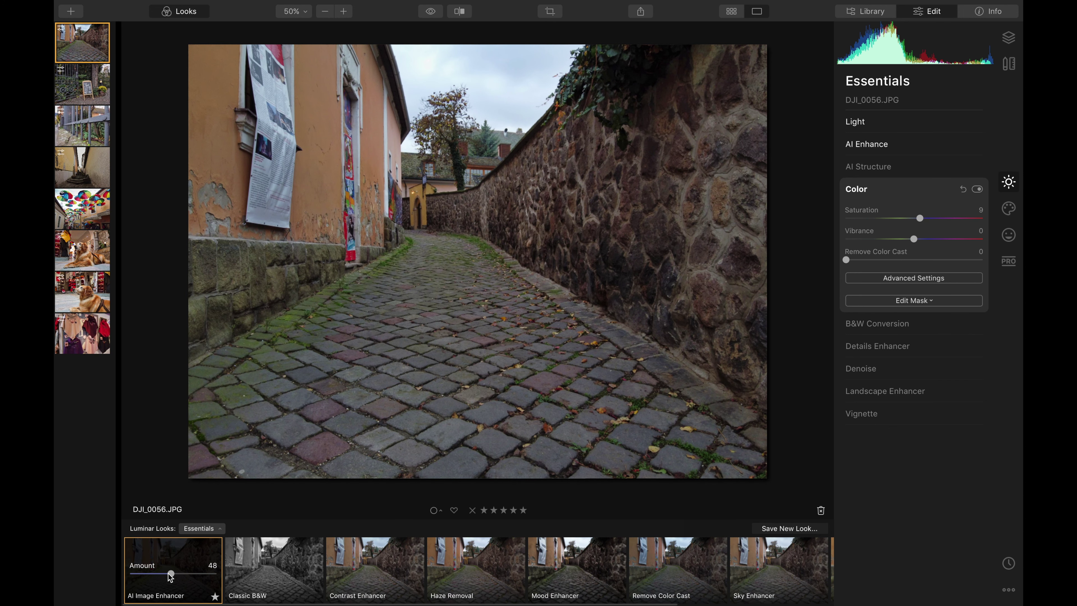
left_click_drag(433, 13, 435, 15)
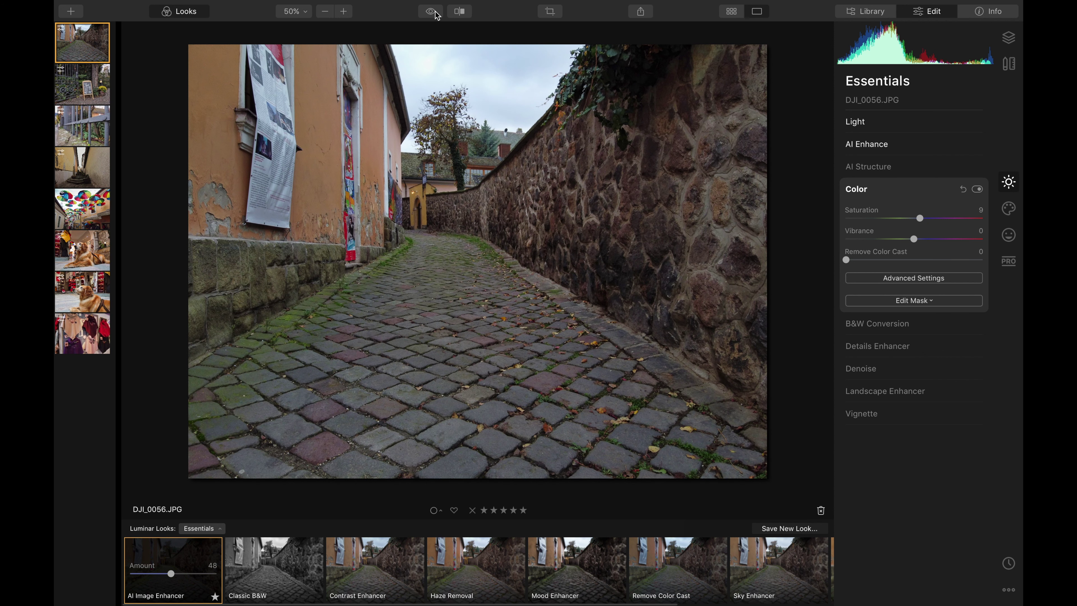